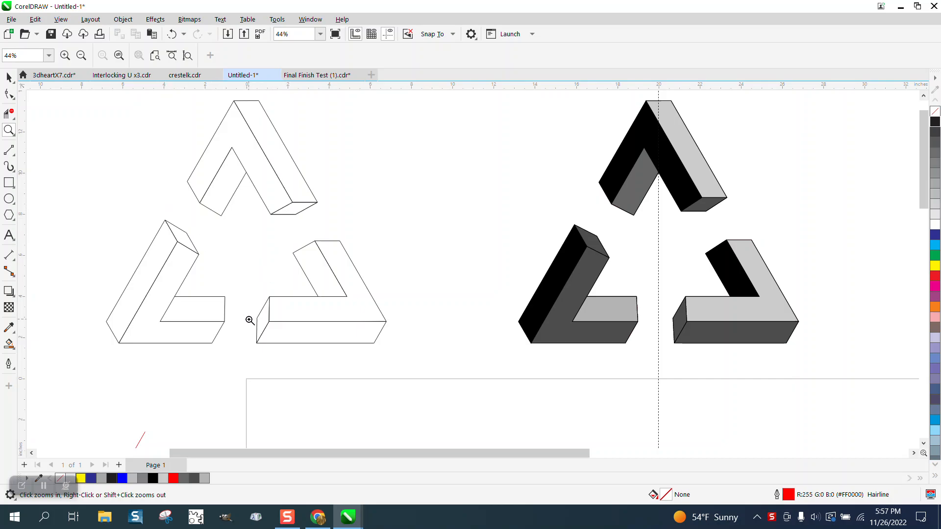
# - Remove the stray red line from the bottom bar of the triangle outline in the middle of the page
pyautogui.scroll(-3, 399, 147)
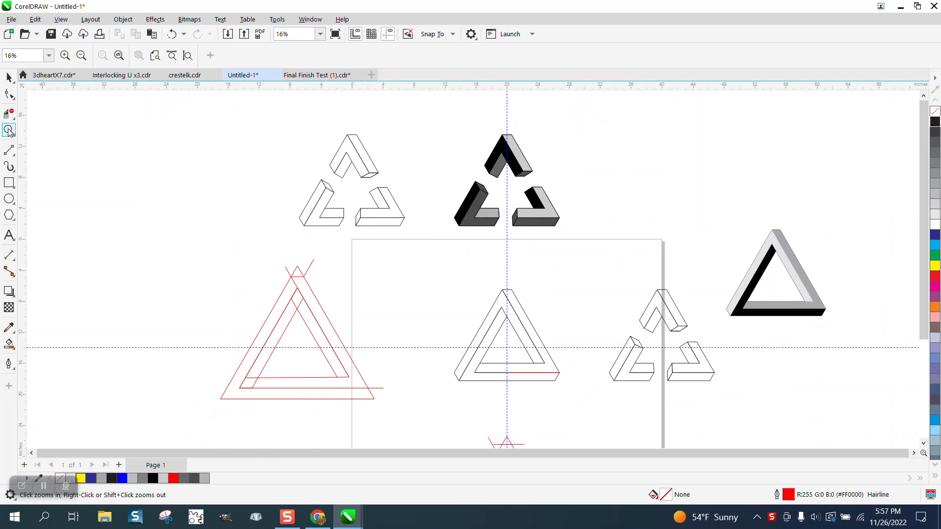
pyautogui.moveTo(428, 274); pyautogui.dragTo(608, 401)
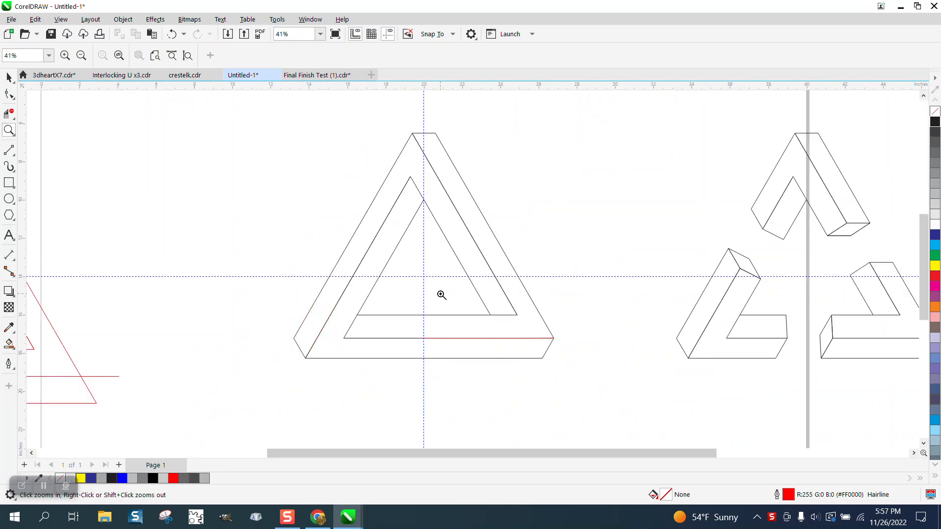
pyautogui.click(9, 77)
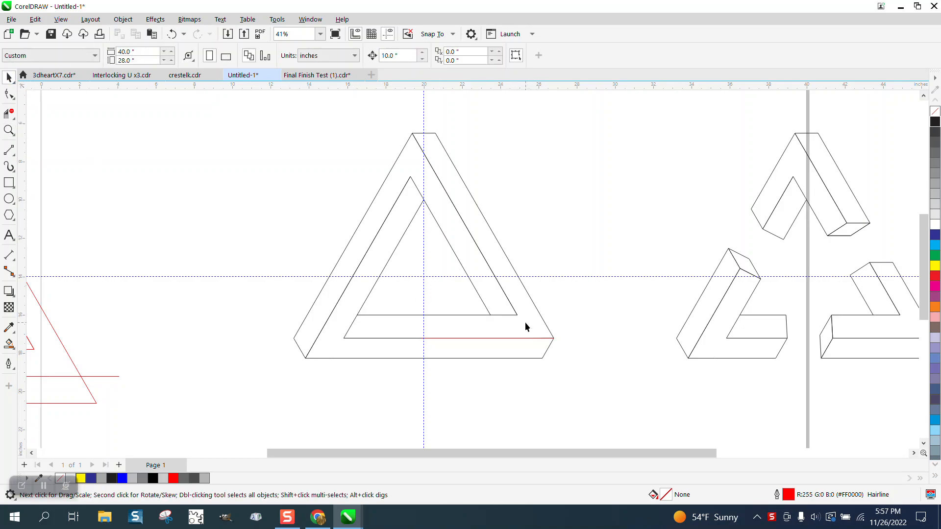
pyautogui.moveTo(513, 337); pyautogui.dragTo(560, 228)
# - Draw a nearly horizontal two-point line about 10.7 inches long and move it across the triangle's right arm
pyautogui.click(13, 154)
pyautogui.click(29, 163)
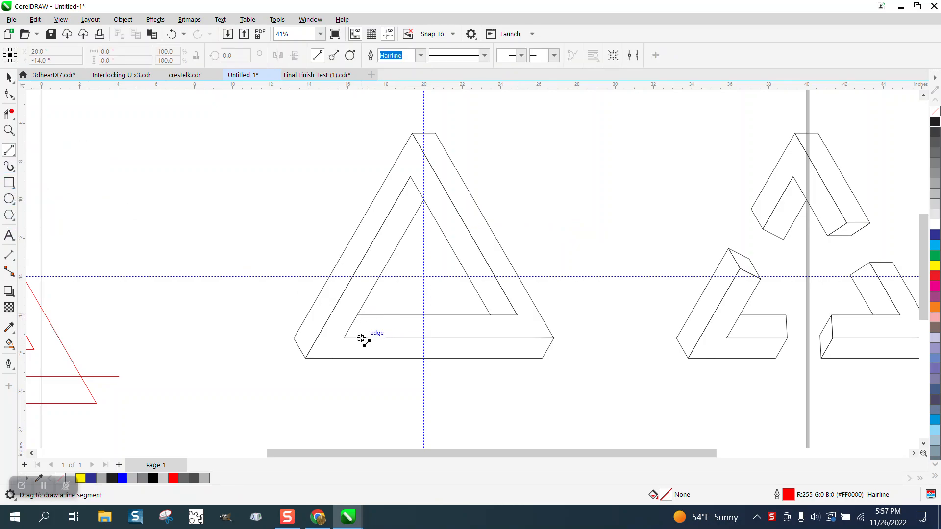
pyautogui.moveTo(378, 340); pyautogui.dragTo(570, 338)
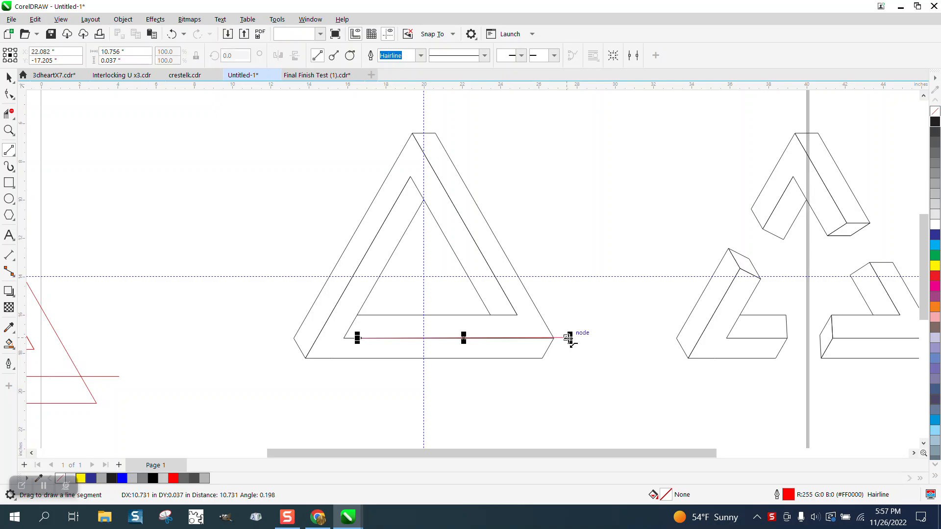
pyautogui.press('space')
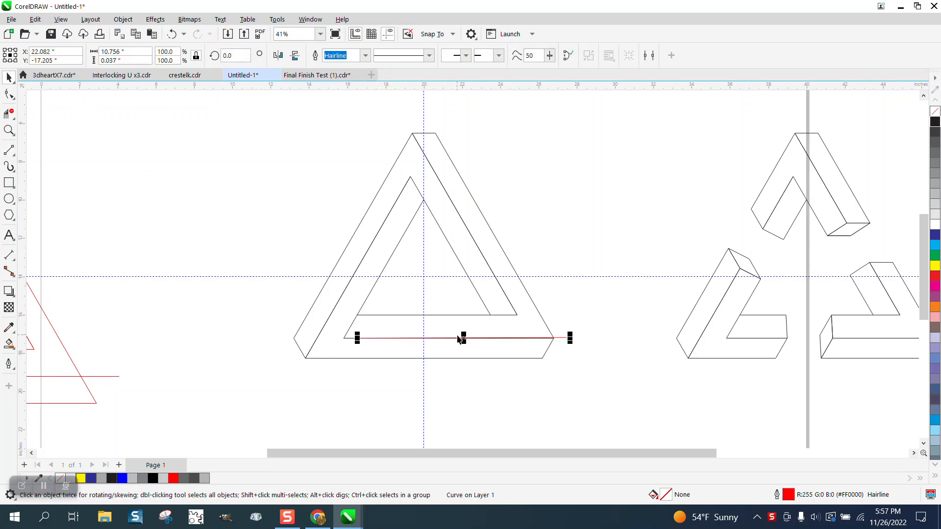
pyautogui.moveTo(463, 338); pyautogui.dragTo(490, 269)
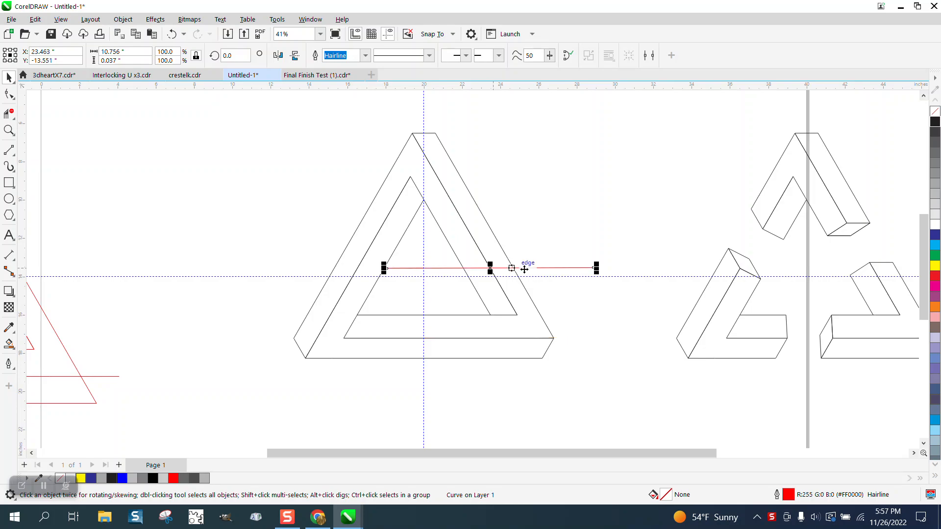
# - Rotate a copy of the red line about 26 degrees around its midpoint on the right arm's middle edge
pyautogui.click(9, 130)
pyautogui.moveTo(384, 211); pyautogui.dragTo(627, 353)
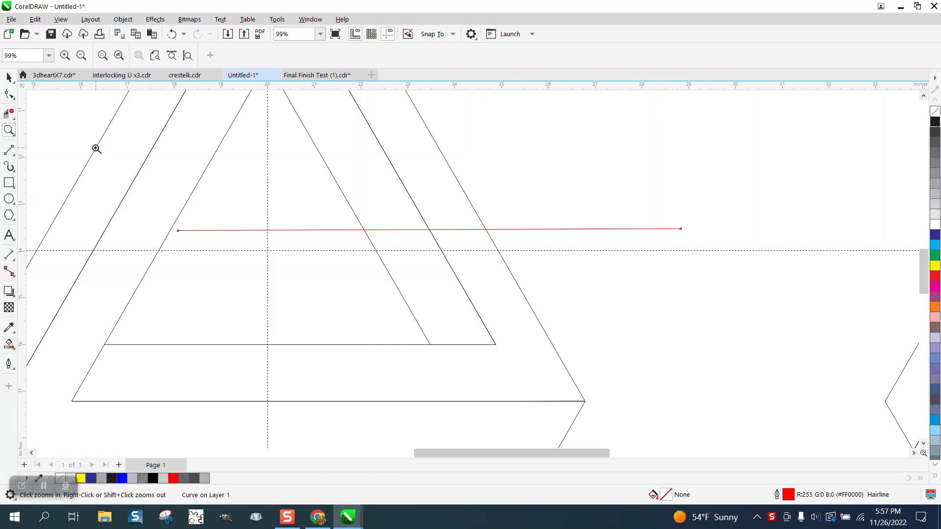
pyautogui.click(8, 81)
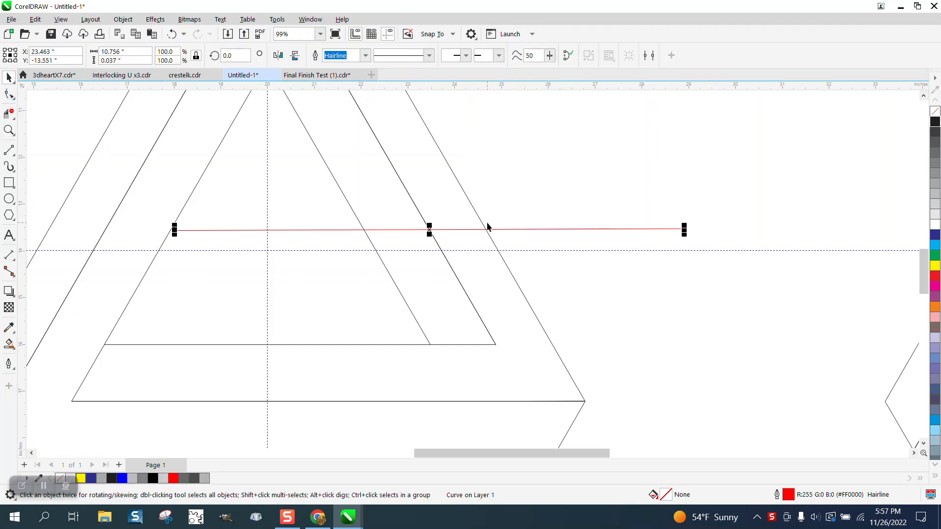
pyautogui.click(443, 229)
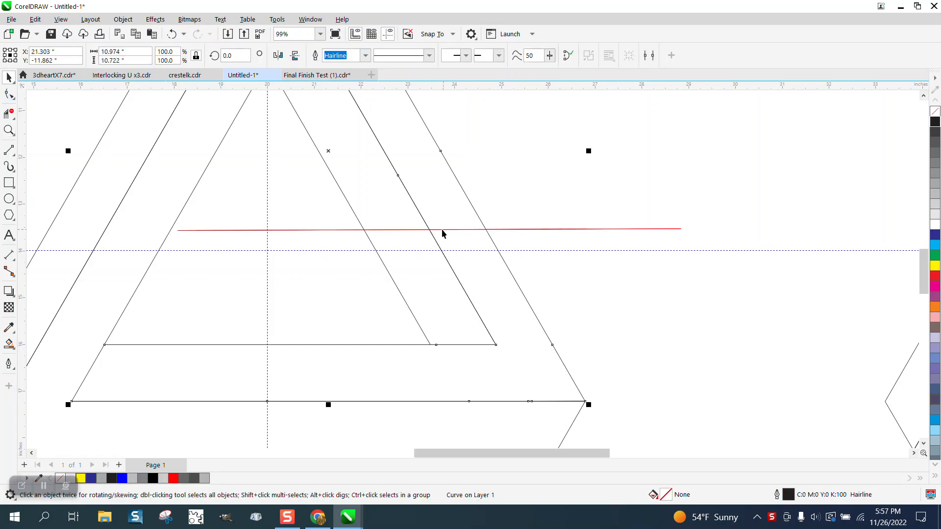
pyautogui.click(537, 229)
pyautogui.click(539, 229)
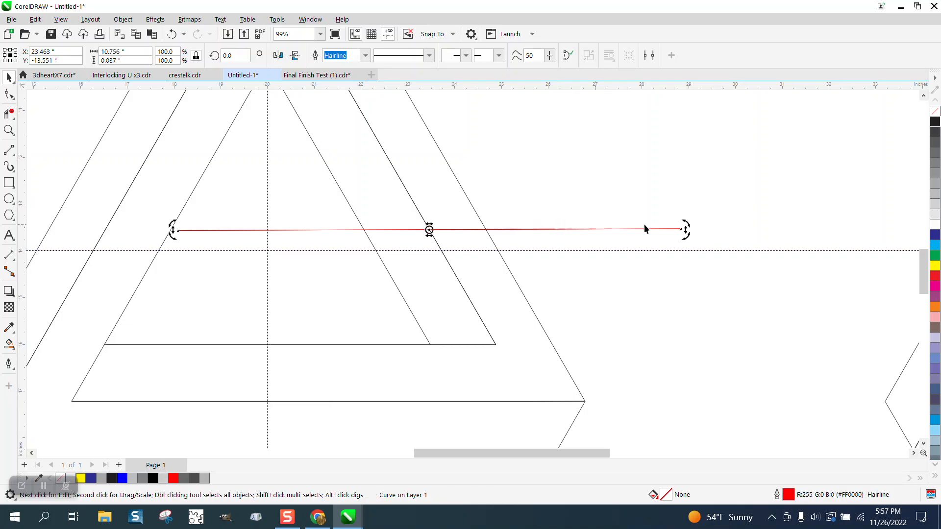
pyautogui.moveTo(684, 229); pyautogui.dragTo(629, 127)
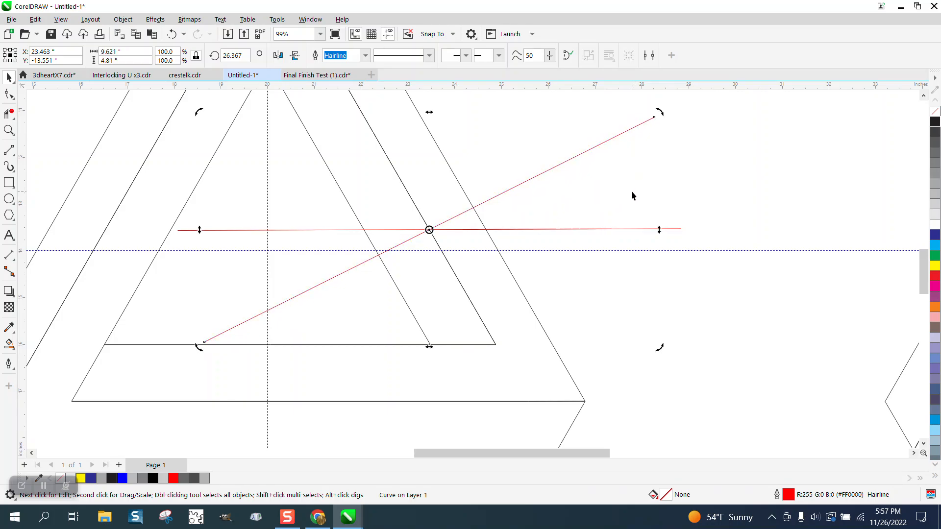
# - Hide the guidelines and trim the crossing lines, keeping the slanted part on the arm's inner face and the horizontal part on its outer face
pyautogui.click(387, 35)
pyautogui.click(9, 111)
pyautogui.moveTo(248, 208); pyautogui.dragTo(272, 341)
pyautogui.moveTo(589, 243); pyautogui.dragTo(598, 237)
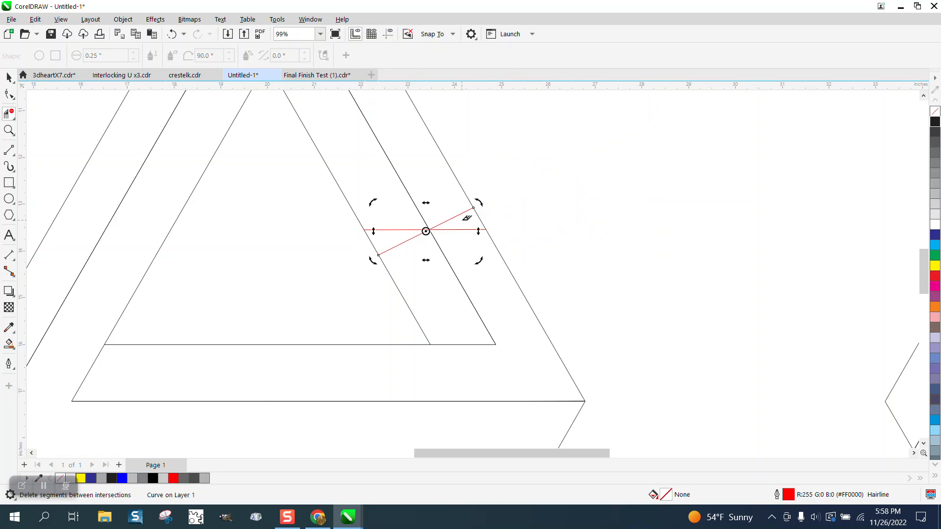
pyautogui.click(455, 215)
pyautogui.click(398, 228)
# - Combine the two remaining red line pieces on the right arm into one curve
pyautogui.click(9, 78)
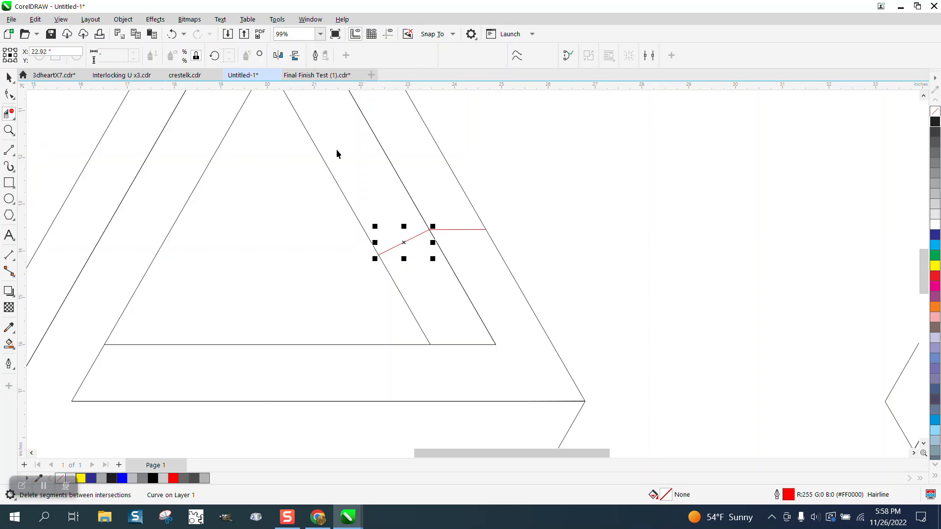
pyautogui.moveTo(517, 200); pyautogui.dragTo(334, 289)
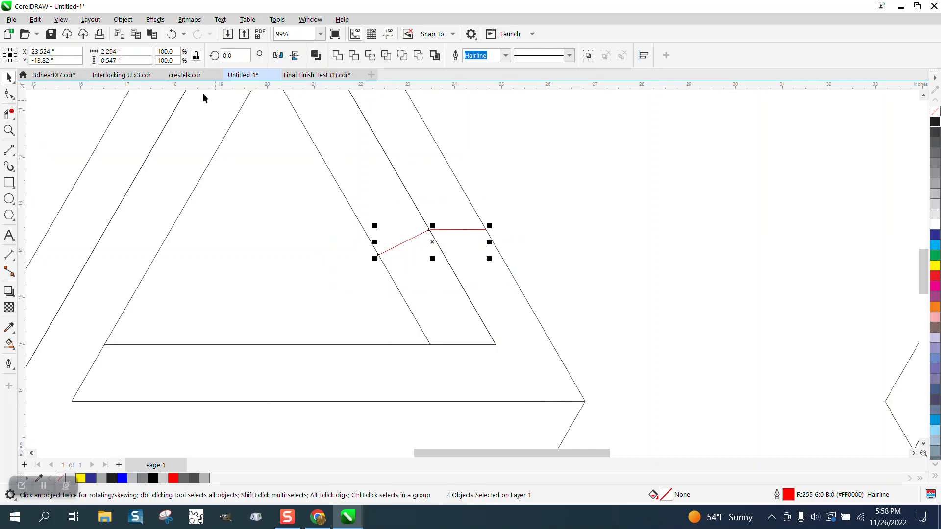
pyautogui.click(123, 19)
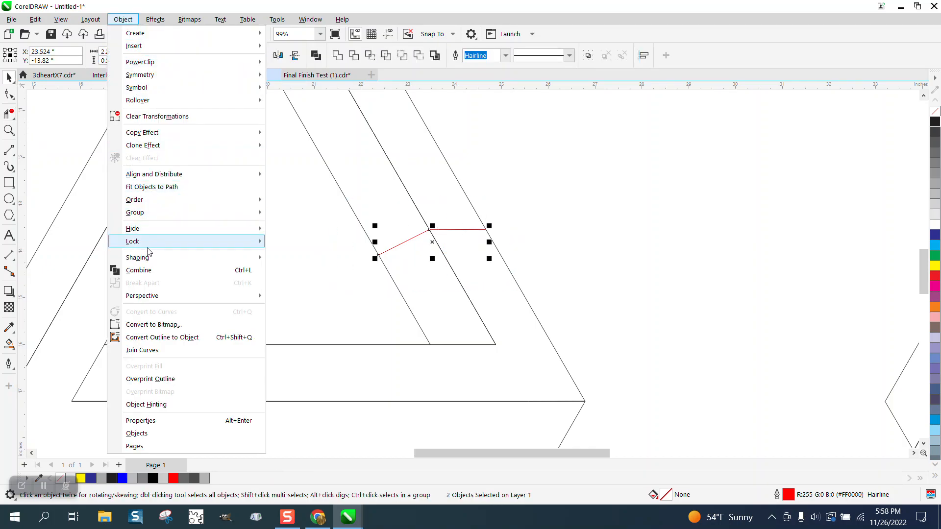
pyautogui.click(154, 272)
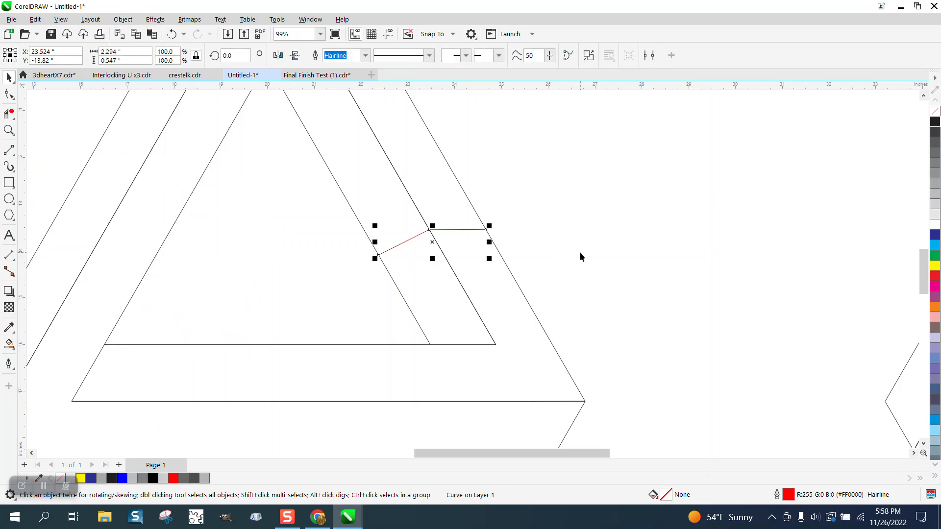
# - Place a copy of the bent cut line higher up the right arm and shift the lower one slightly up along the arm's middle edge
pyautogui.moveTo(431, 228); pyautogui.dragTo(379, 142)
pyautogui.scroll(-5, 519, 206)
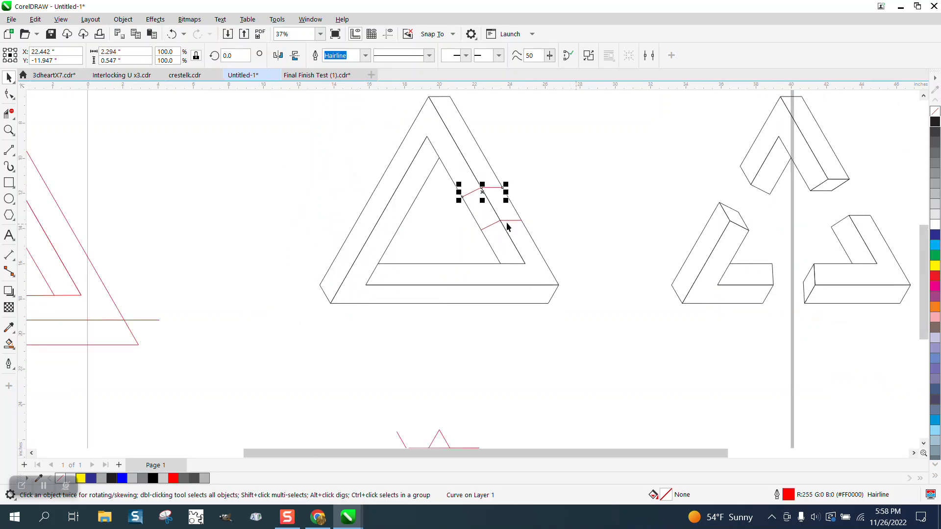
pyautogui.click(9, 130)
pyautogui.moveTo(341, 130); pyautogui.dragTo(655, 315)
pyautogui.scroll(-1, 581, 295)
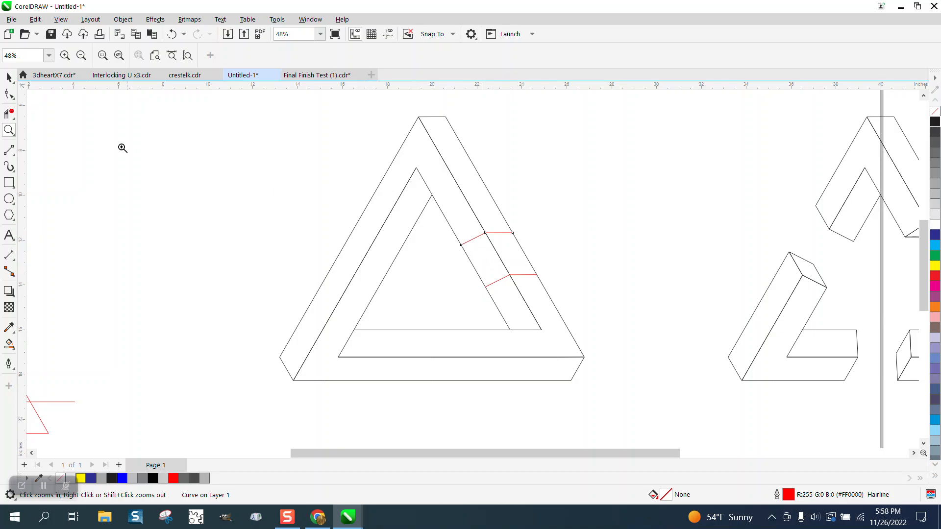
pyautogui.click(9, 77)
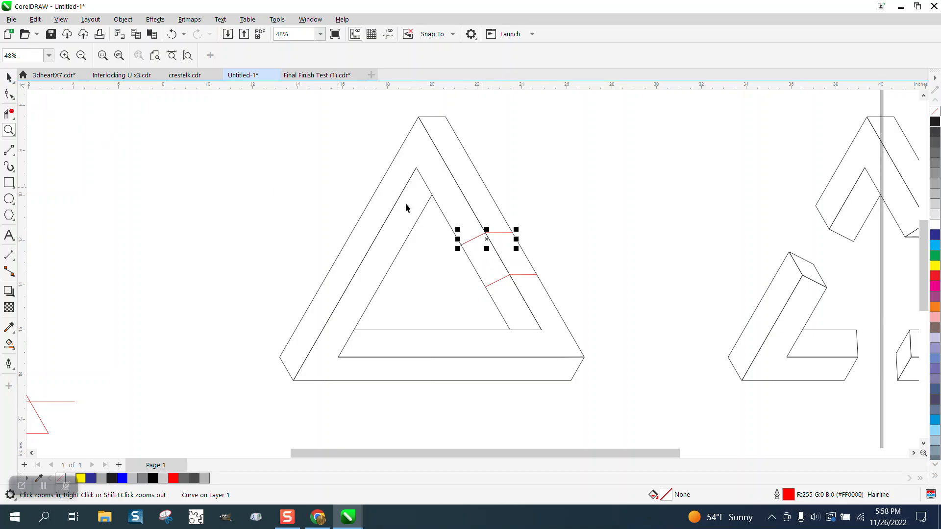
pyautogui.click(513, 275)
pyautogui.moveTo(510, 275); pyautogui.dragTo(507, 270)
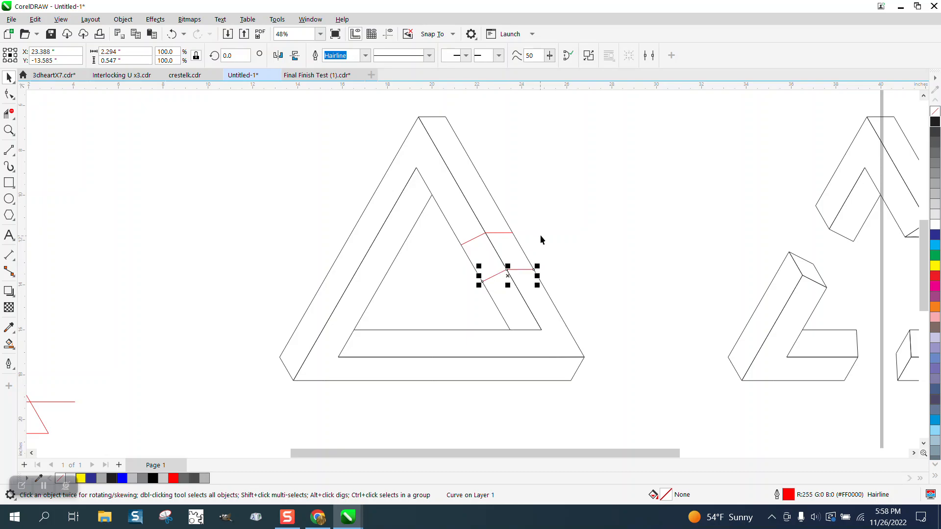
# - Group the two bent cut lines on the right arm
pyautogui.click(524, 231)
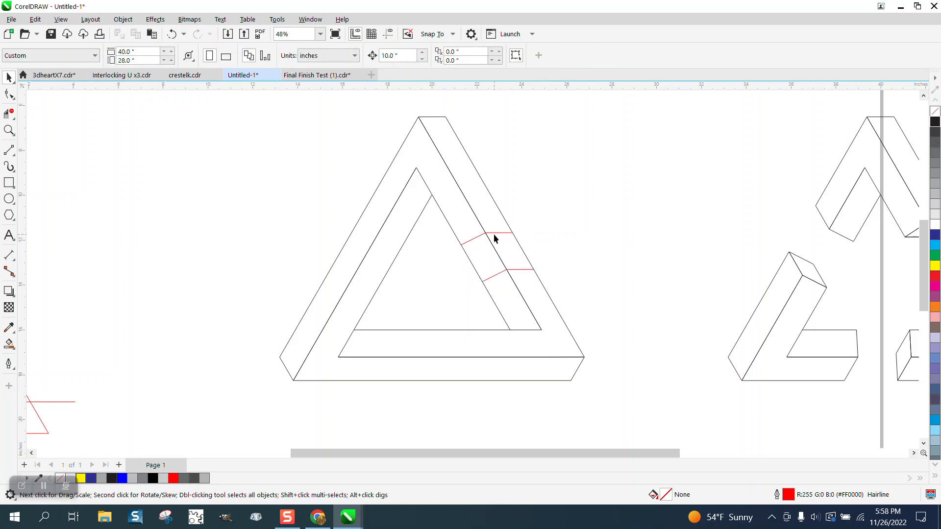
pyautogui.moveTo(468, 308); pyautogui.dragTo(449, 308)
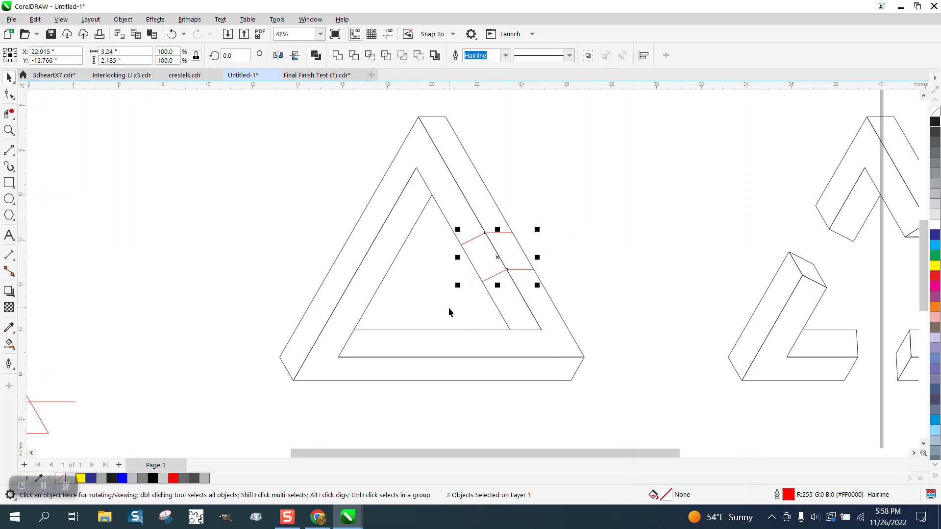
pyautogui.hotkey('ctrl', 'g')
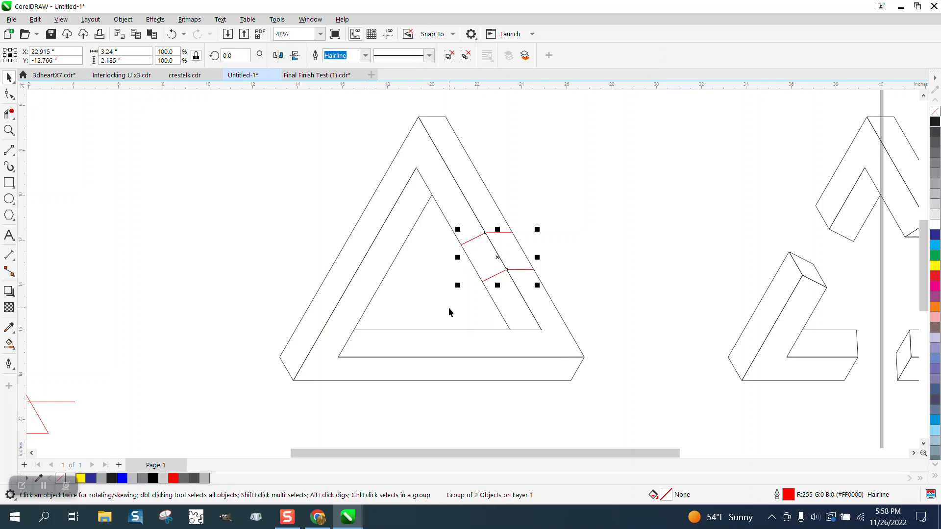
# - Show the guidelines and rotate copies of the grouped cut lines by 120 degrees around the guideline intersection onto the other two arms
pyautogui.click(389, 34)
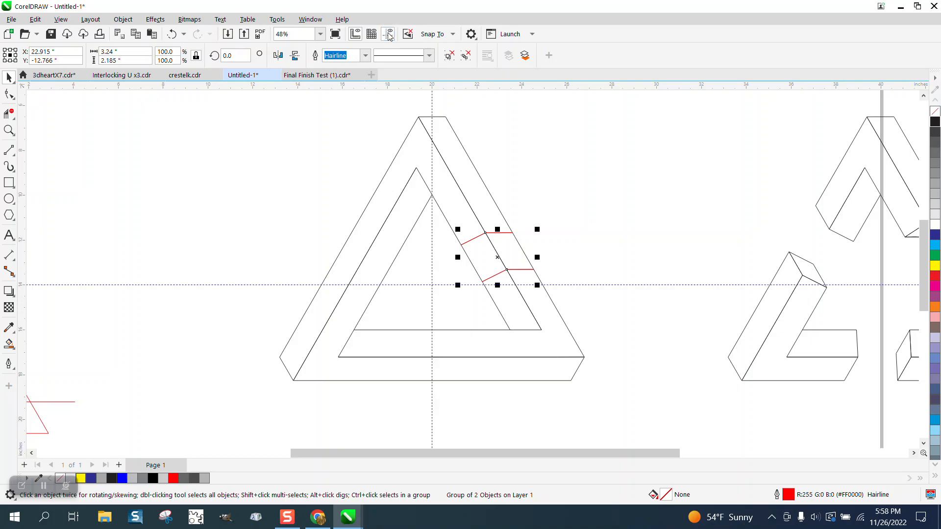
pyautogui.click(499, 256)
pyautogui.moveTo(498, 257); pyautogui.dragTo(431, 283)
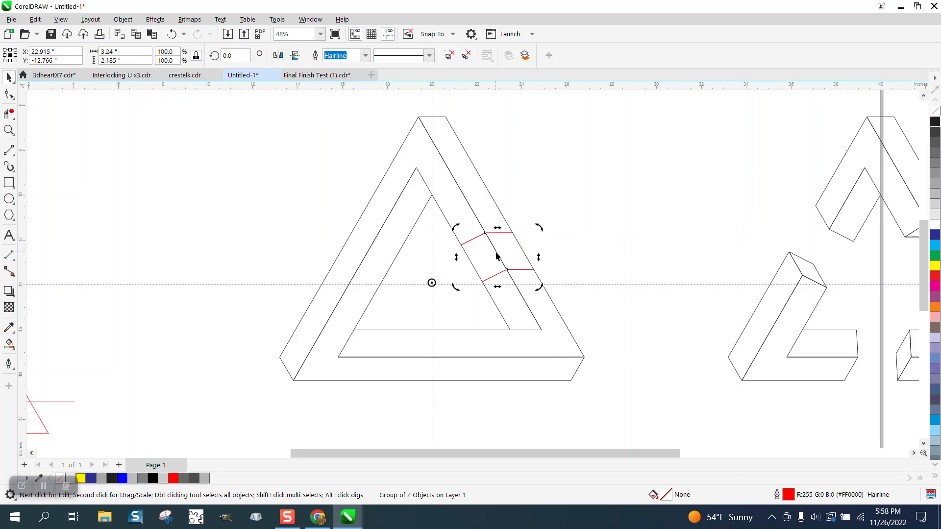
pyautogui.click(497, 230)
pyautogui.click(497, 230)
pyautogui.write('120')
pyautogui.press('Return')
pyautogui.hotkey('ctrl', 'r')
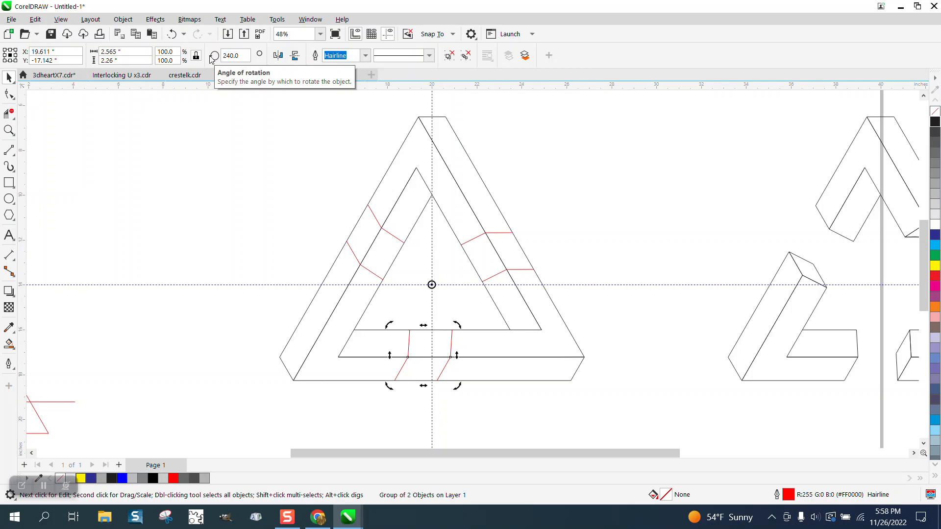
# - Hide the guidelines and delete the left arm's segments between its two cut lines with Virtual Segment Delete
pyautogui.click(389, 32)
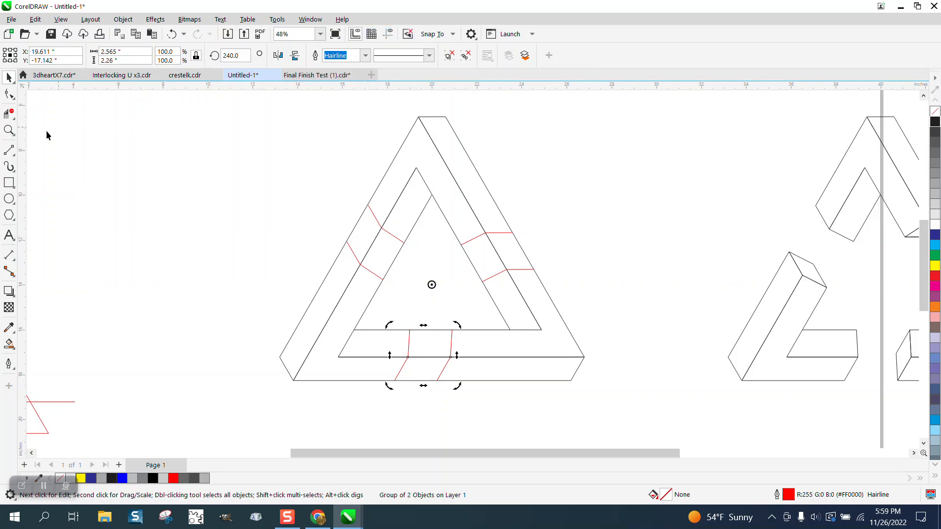
pyautogui.click(8, 150)
pyautogui.click(10, 114)
pyautogui.click(374, 238)
pyautogui.click(357, 223)
pyautogui.click(395, 256)
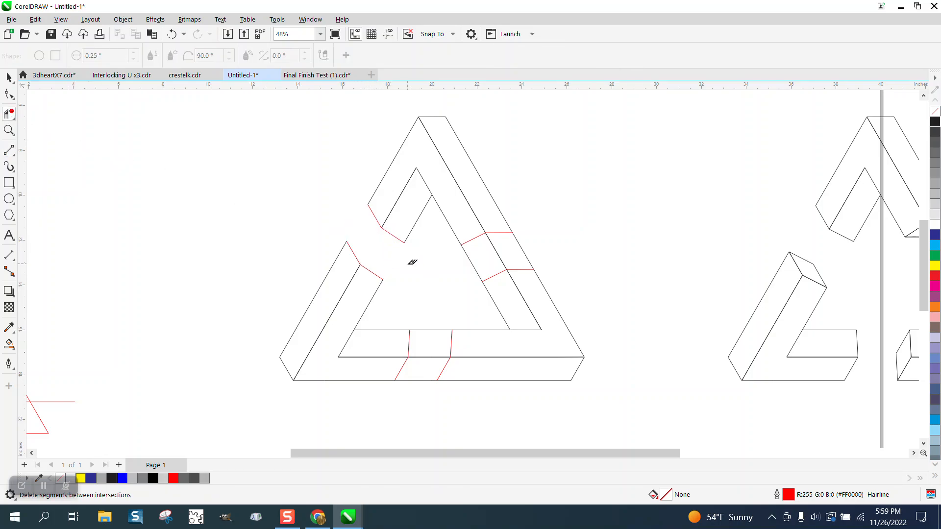
# - Delete the right arm's segments between its two cut lines, undoing the mistaken removal along the way
pyautogui.click(471, 263)
pyautogui.click(500, 260)
pyautogui.click(520, 247)
pyautogui.click(498, 246)
pyautogui.click(172, 34)
pyautogui.click(493, 242)
# - Delete the bottom arm's segments between its two cut lines to separate the triangle into three pieces
pyautogui.click(437, 330)
pyautogui.moveTo(428, 370); pyautogui.dragTo(426, 387)
pyautogui.click(448, 350)
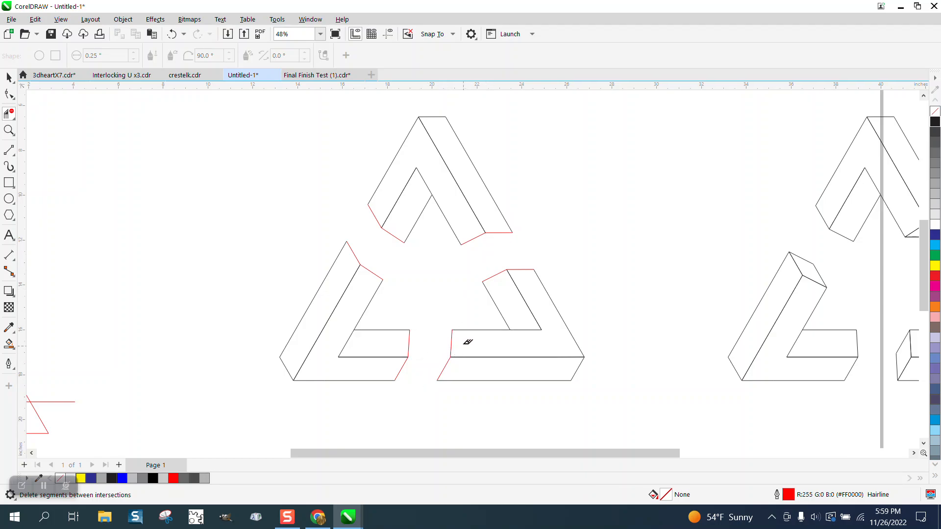
# - Draw a two-point line joining the outer corners of the cut end on the top piece's right leg
pyautogui.click(9, 128)
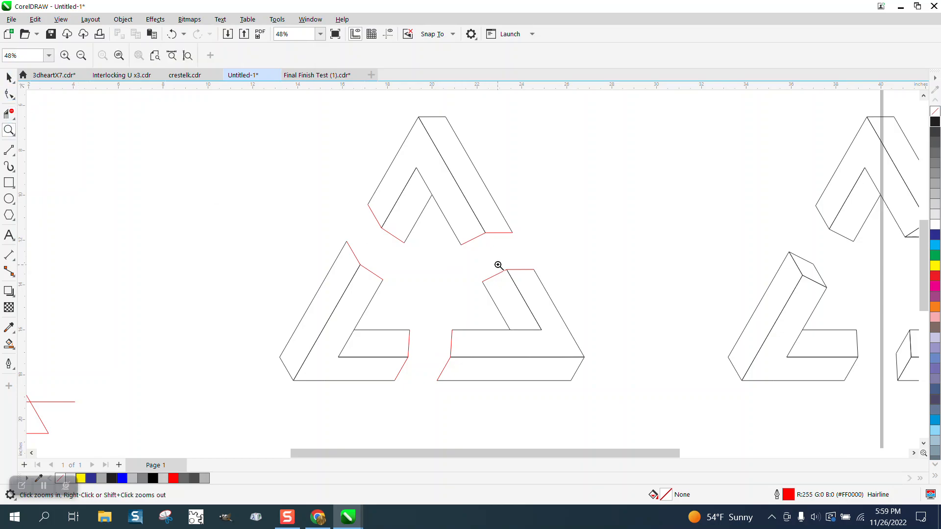
pyautogui.moveTo(446, 216); pyautogui.dragTo(579, 298)
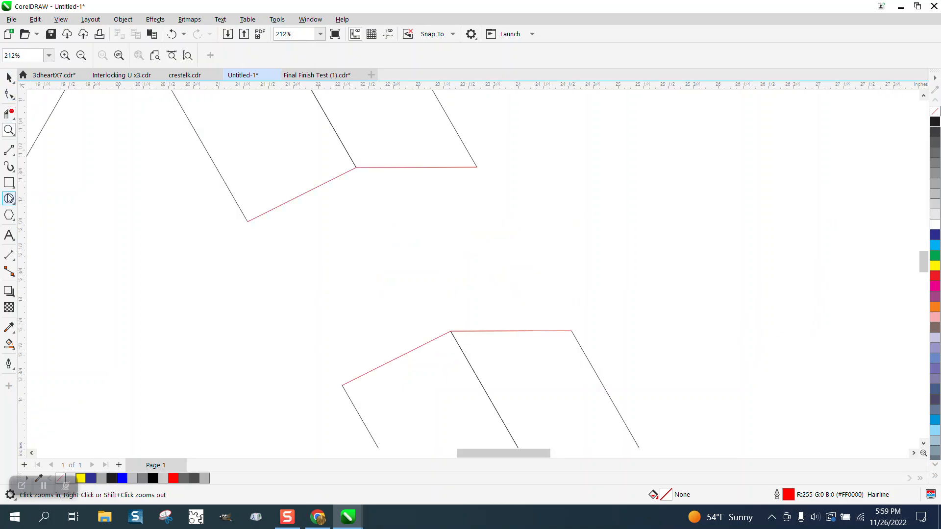
pyautogui.click(14, 156)
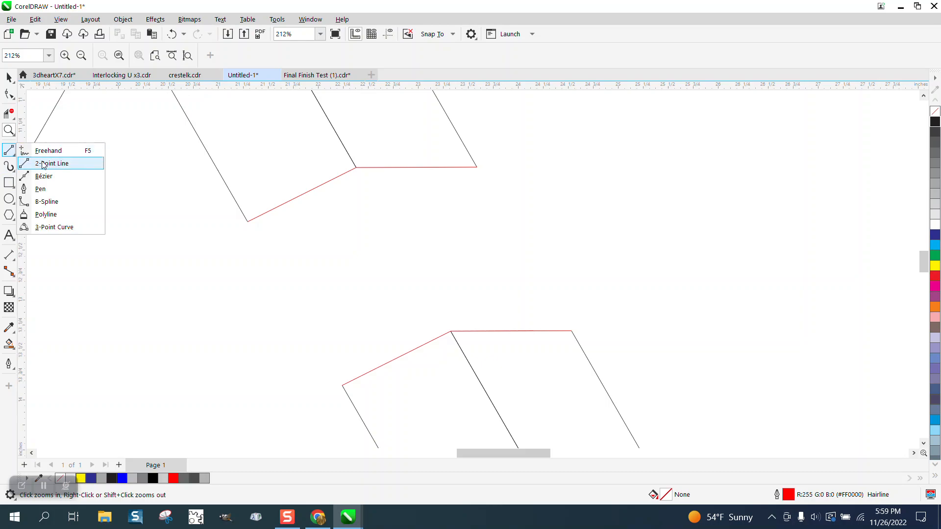
pyautogui.click(43, 164)
pyautogui.moveTo(248, 221); pyautogui.dragTo(476, 169)
# - Smart Fill the triangle between the cut end and its joining line, then mirror the shape horizontally and vertically
pyautogui.click(8, 77)
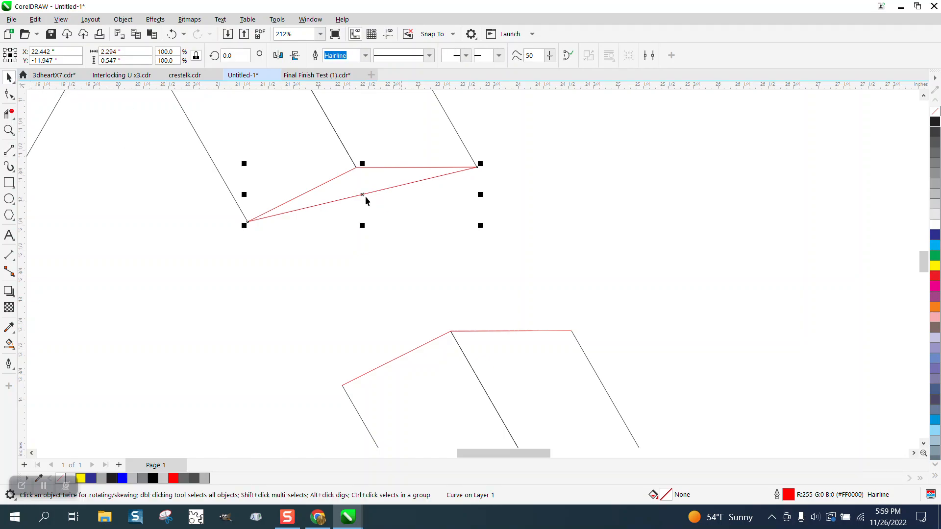
pyautogui.click(8, 344)
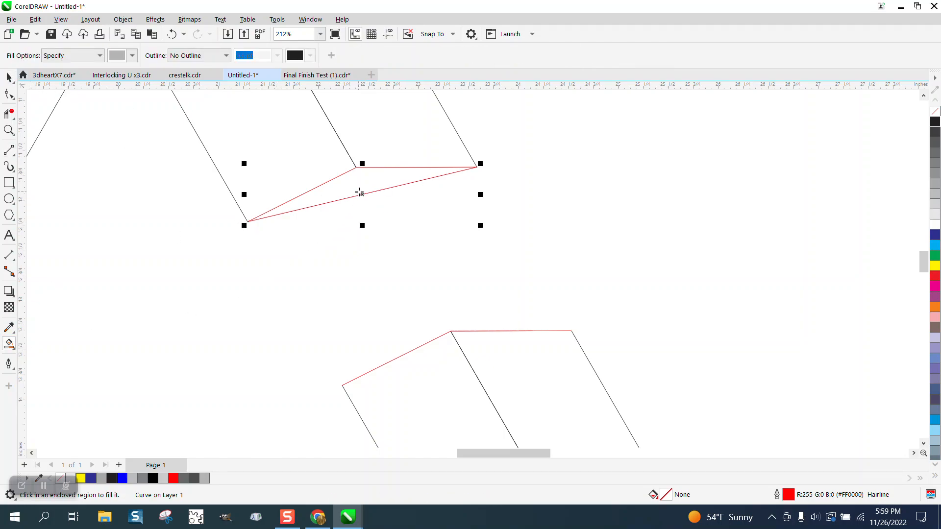
pyautogui.click(360, 192)
pyautogui.click(8, 77)
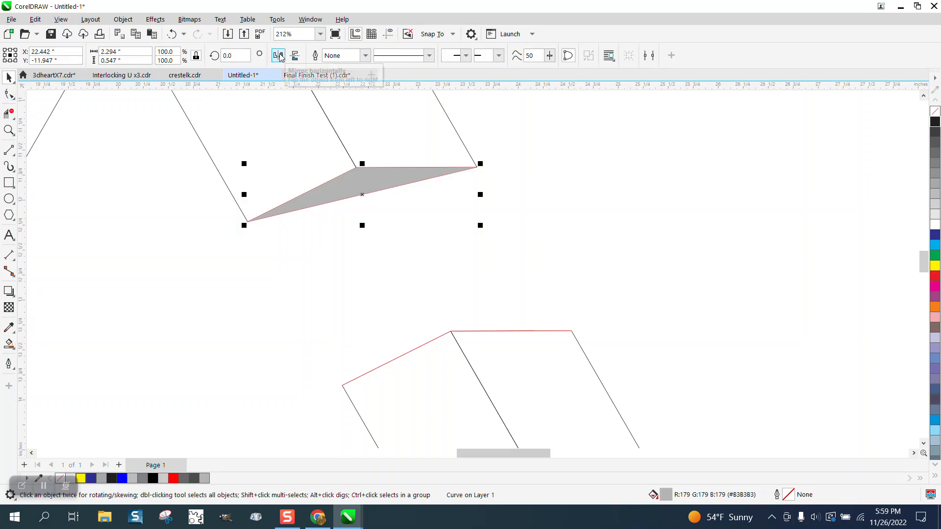
pyautogui.click(295, 55)
pyautogui.click(295, 56)
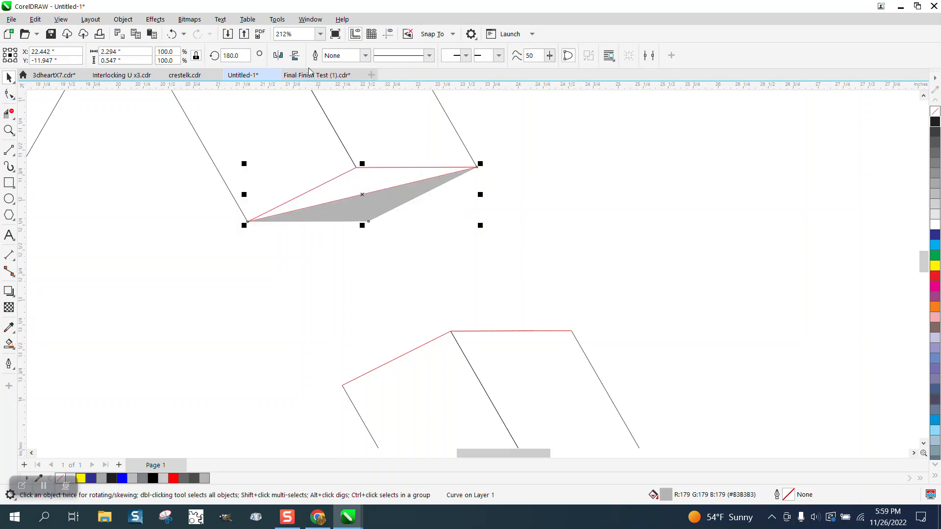
# - Give the mirrored triangle no fill and a black outline, and remove the shared diagonal with Virtual Segment Delete
pyautogui.click(935, 112)
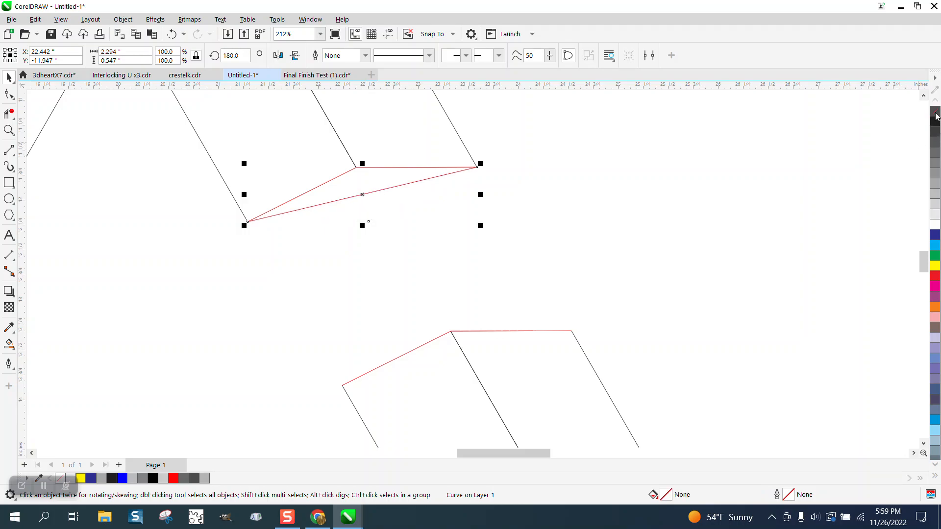
pyautogui.rightClick(935, 122)
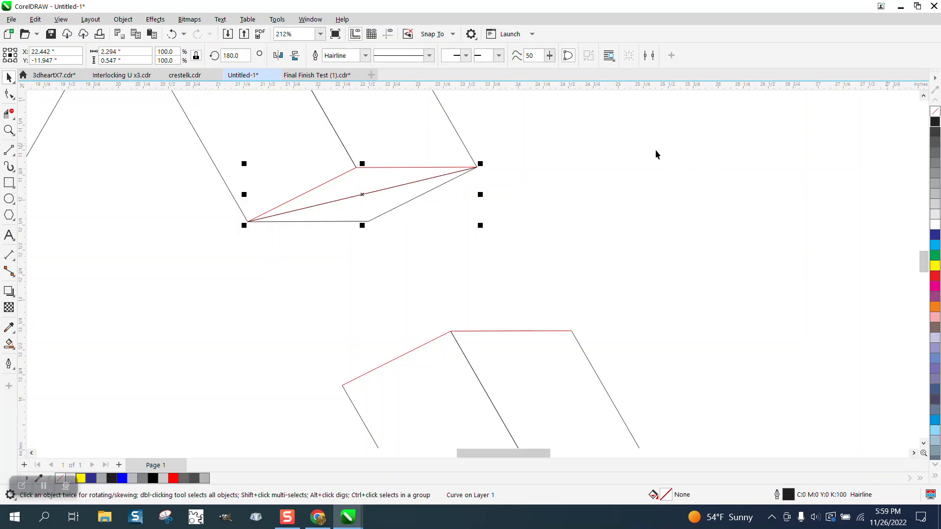
pyautogui.click(6, 113)
pyautogui.click(383, 189)
pyautogui.scroll(-2, 377, 213)
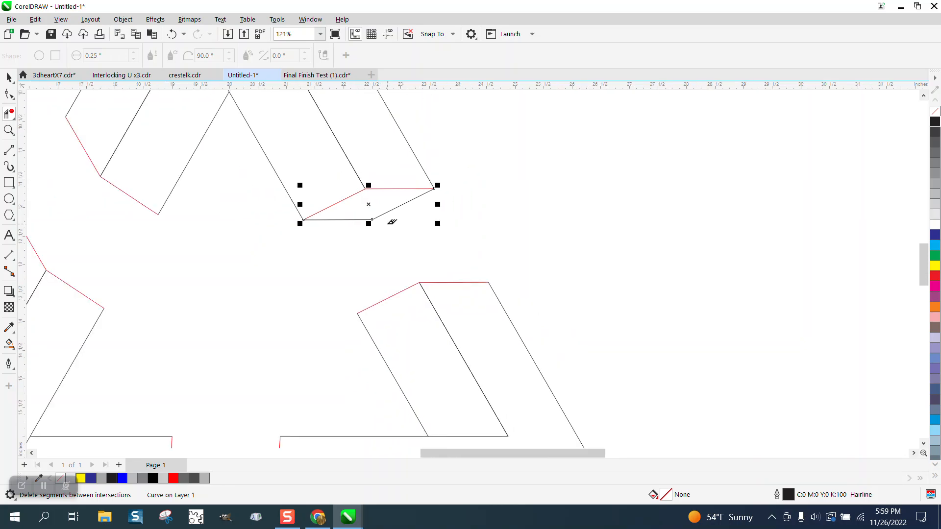
pyautogui.scroll(-1, 392, 221)
pyautogui.click(9, 77)
pyautogui.scroll(-1, 212, 325)
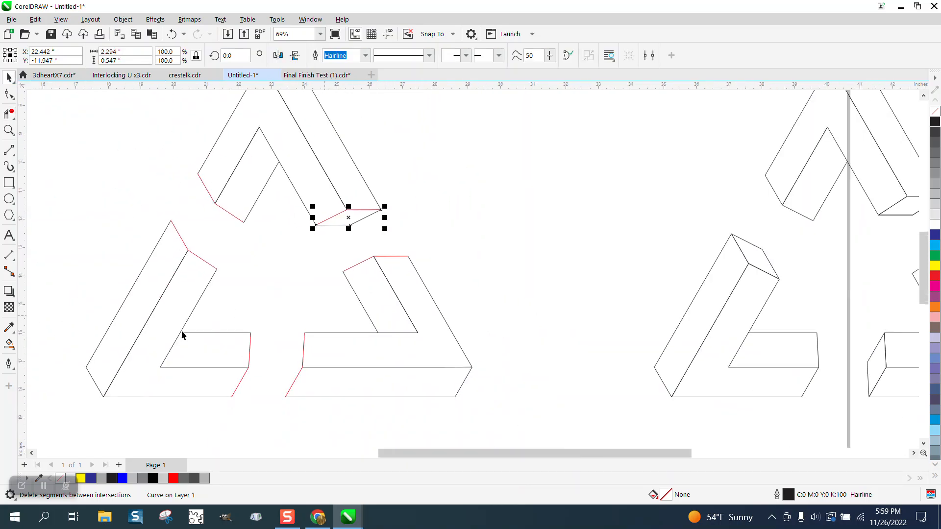
# - Smart Fill the closed parallelogram at the top piece's right leg with grey to create an end-face object
pyautogui.click(9, 344)
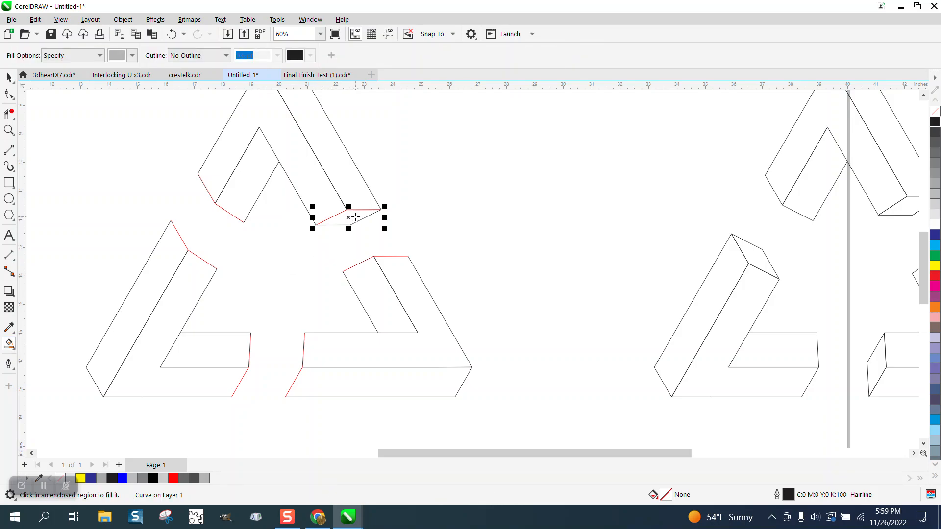
pyautogui.click(356, 217)
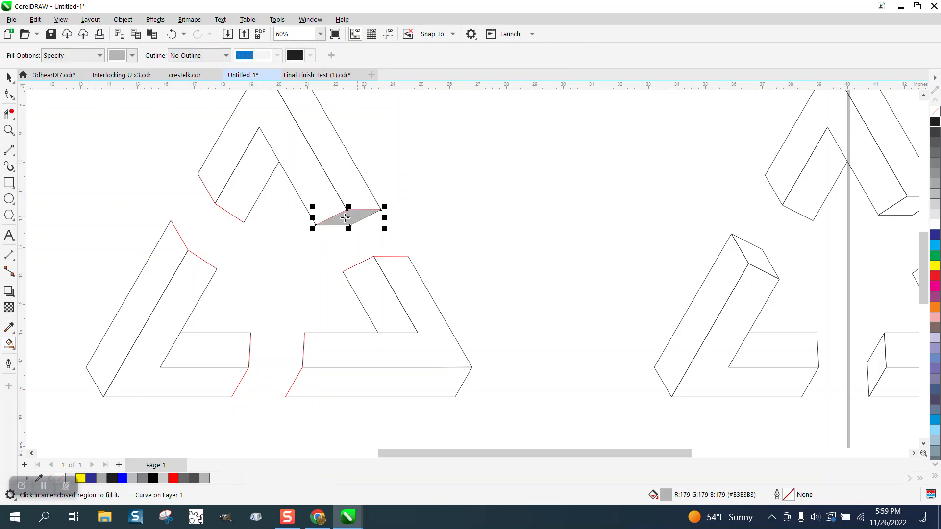
pyautogui.click(8, 77)
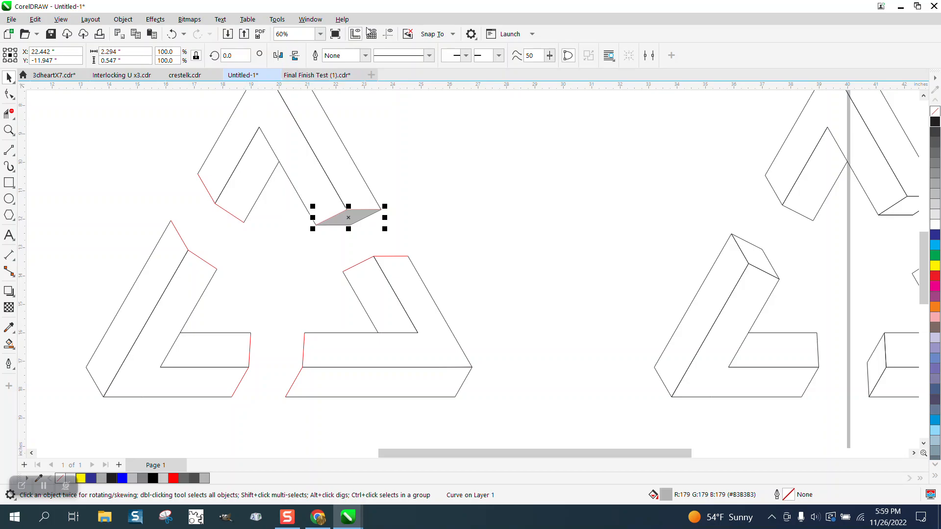
# - Show the guidelines and move the grey end face's rotation centre to the guideline intersection
pyautogui.click(390, 36)
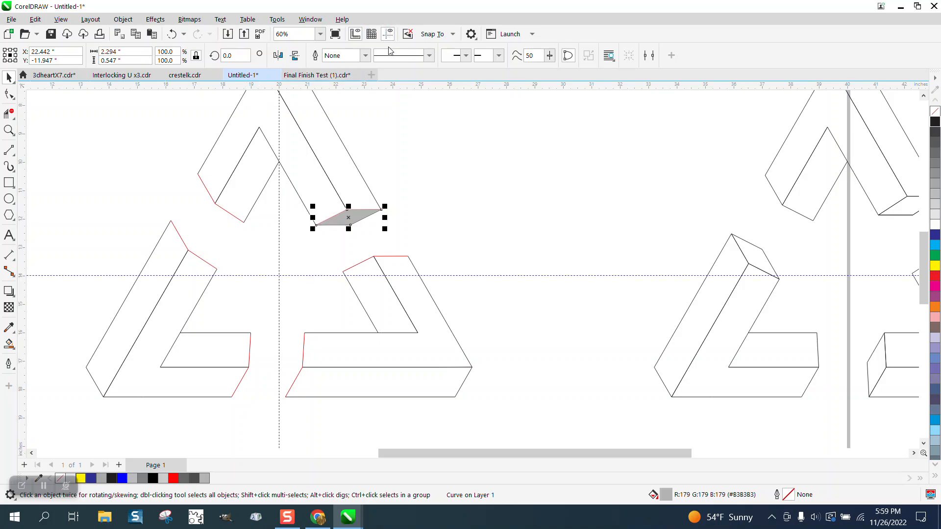
pyautogui.click(348, 217)
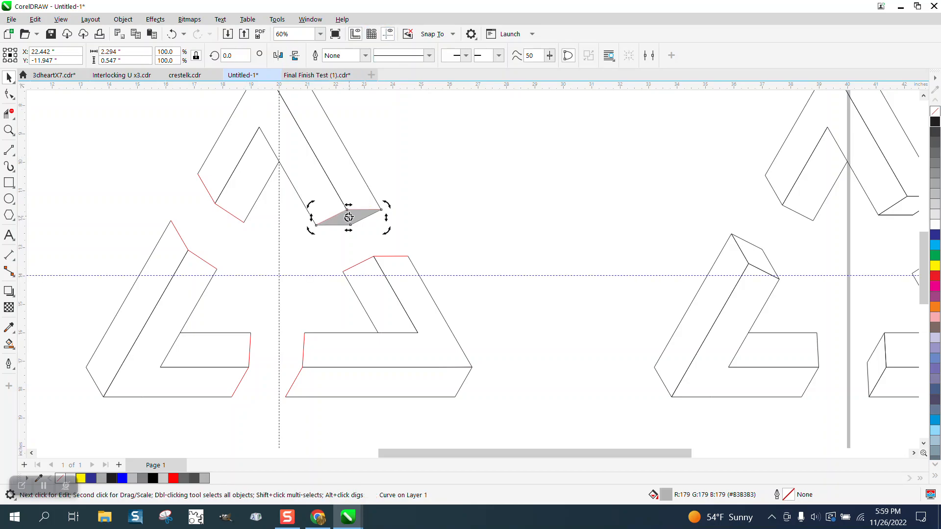
pyautogui.moveTo(299, 267); pyautogui.dragTo(279, 275)
pyautogui.doubleClick(352, 215)
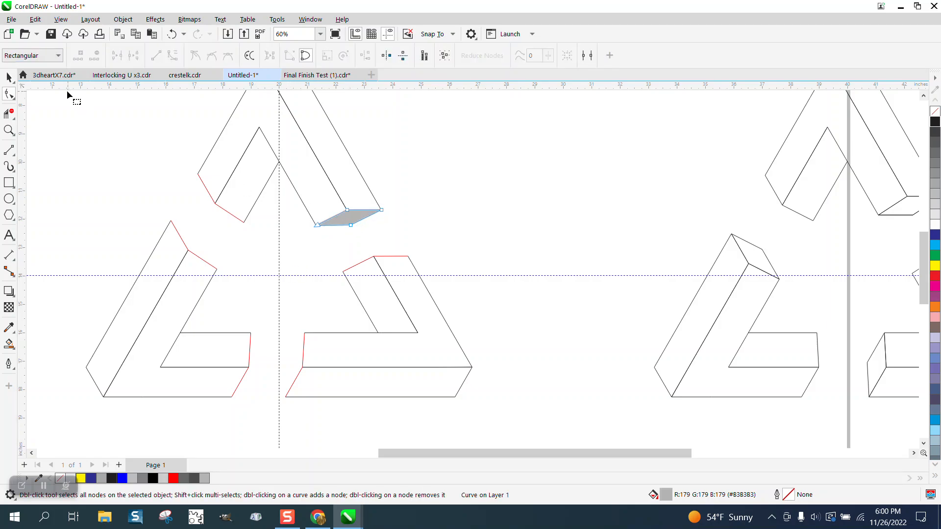
pyautogui.press('space')
pyautogui.click(346, 218)
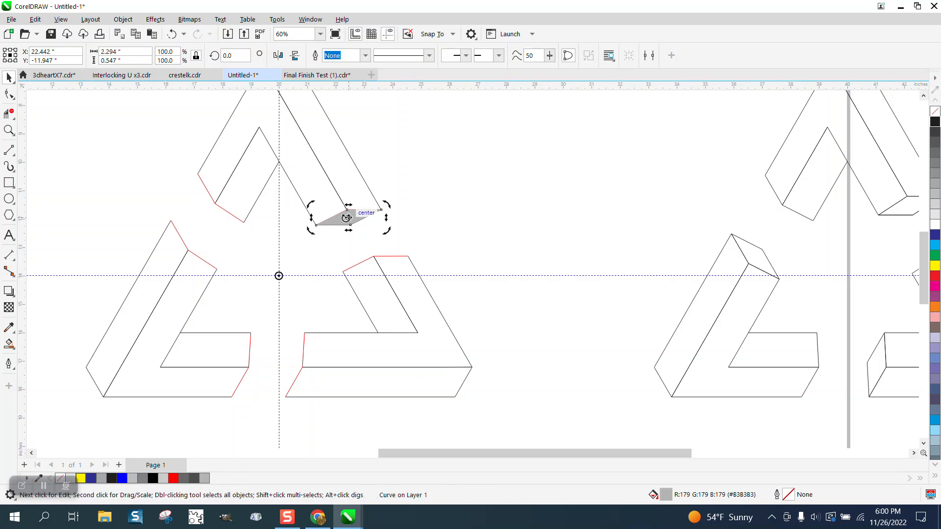
# - Place copies of the end face on the other two pieces, rotated 120 and 240 degrees about the guideline intersection
pyautogui.click(230, 56)
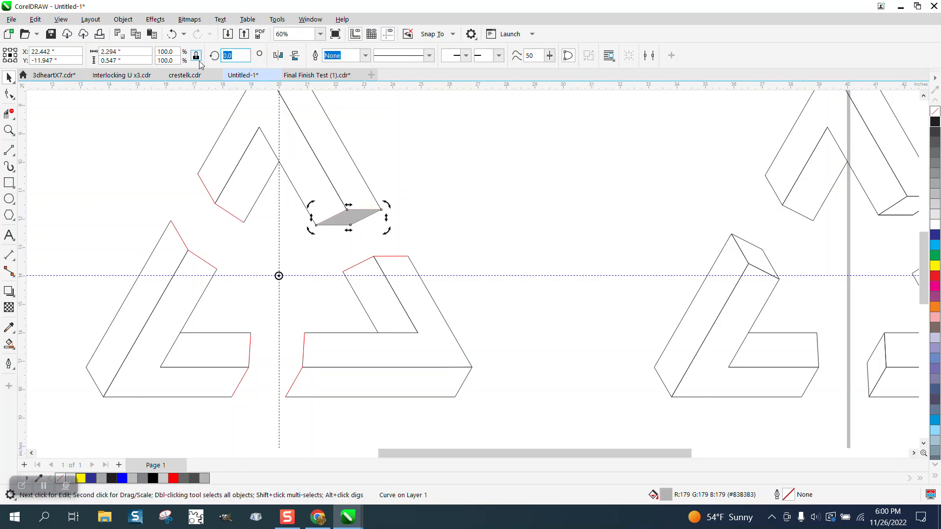
pyautogui.write('120')
pyautogui.press('Return')
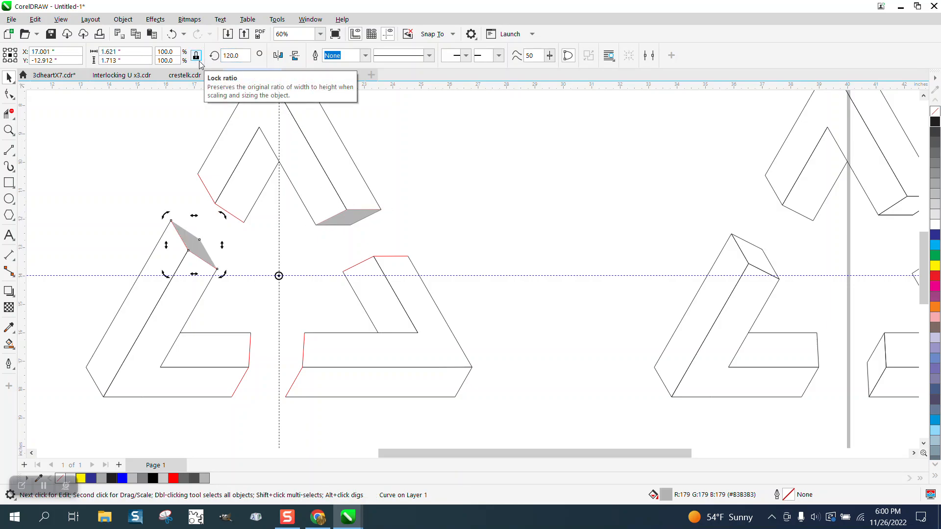
pyautogui.click(230, 55)
pyautogui.write('2')
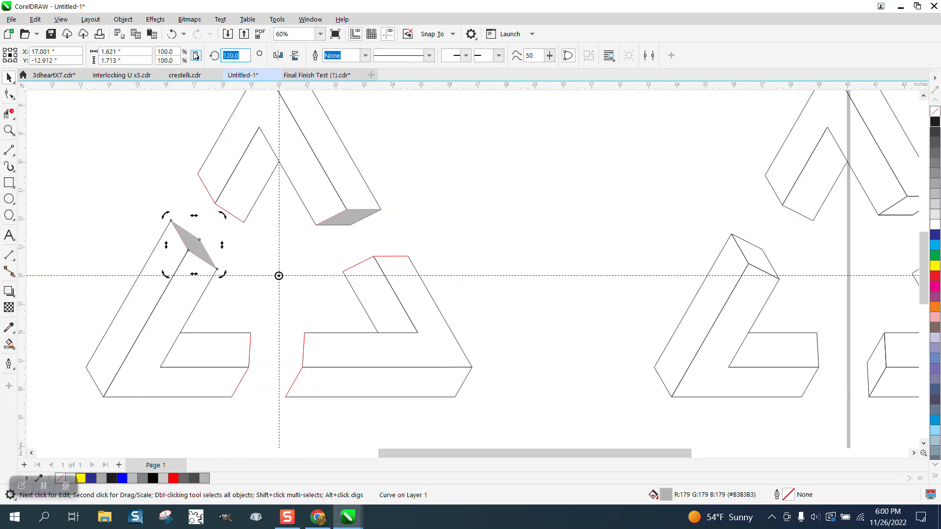
pyautogui.write('40')
pyautogui.press('Return')
# - Select all three pieces with their end faces, remove the fills and set every outline to black
pyautogui.scroll(-5, 277, 138)
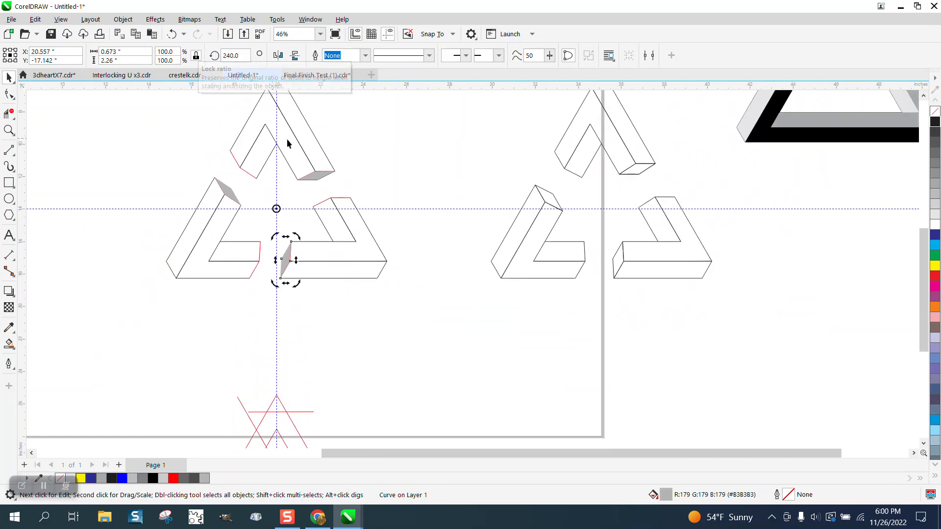
pyautogui.moveTo(189, 104); pyautogui.dragTo(381, 253)
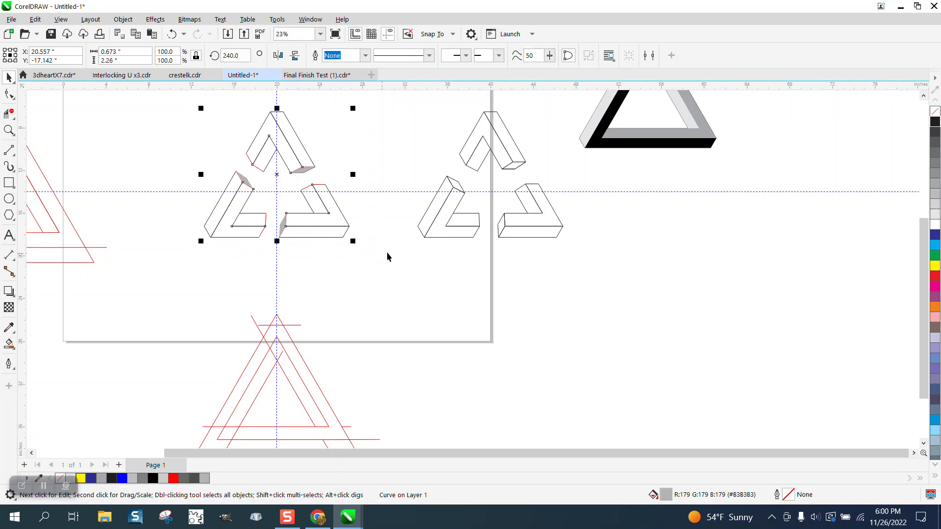
pyautogui.click(934, 112)
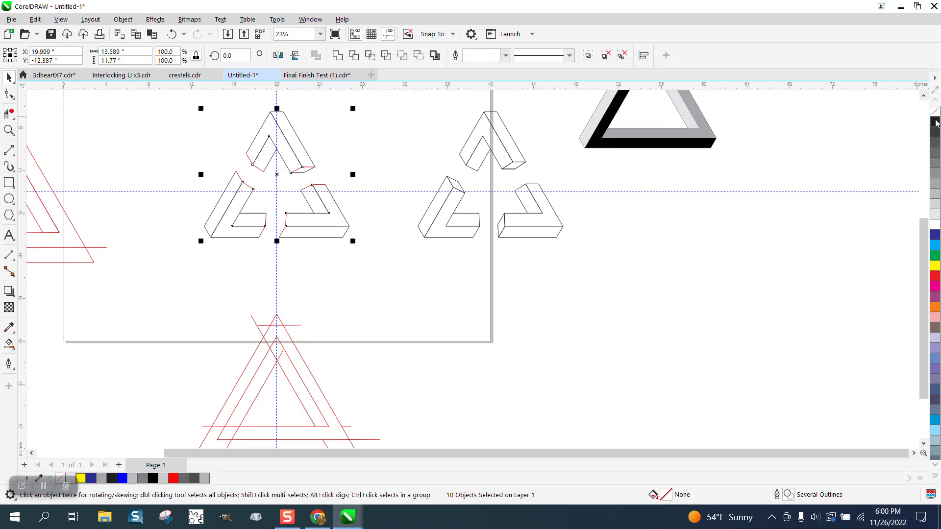
pyautogui.rightClick(935, 127)
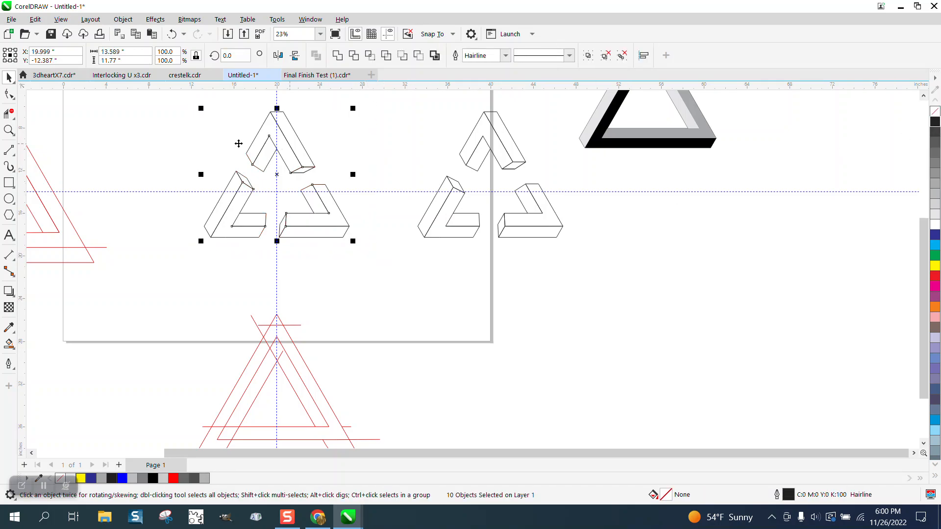
# - Examine the three outlined pieces and compare them with the shaded version above the page and the neighbouring outline copies
pyautogui.click(9, 129)
pyautogui.moveTo(197, 111); pyautogui.dragTo(370, 268)
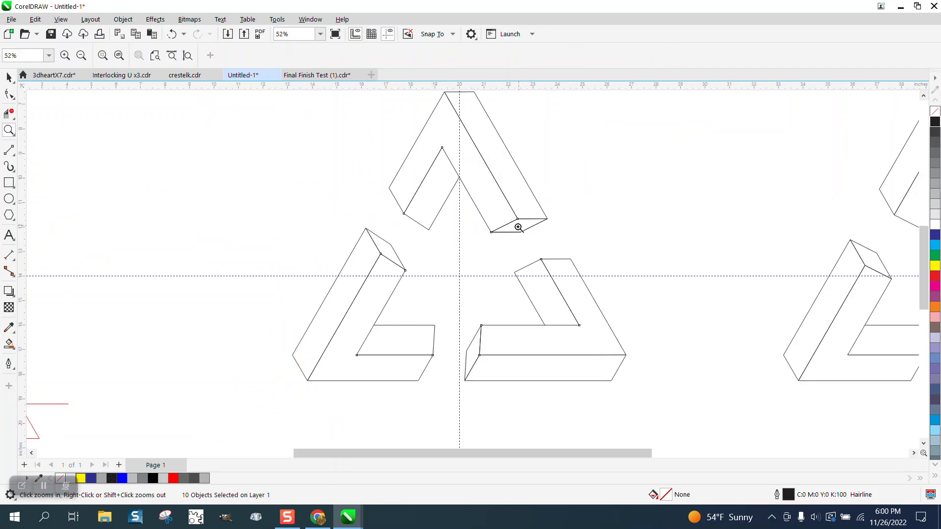
pyautogui.scroll(-4, 436, 329)
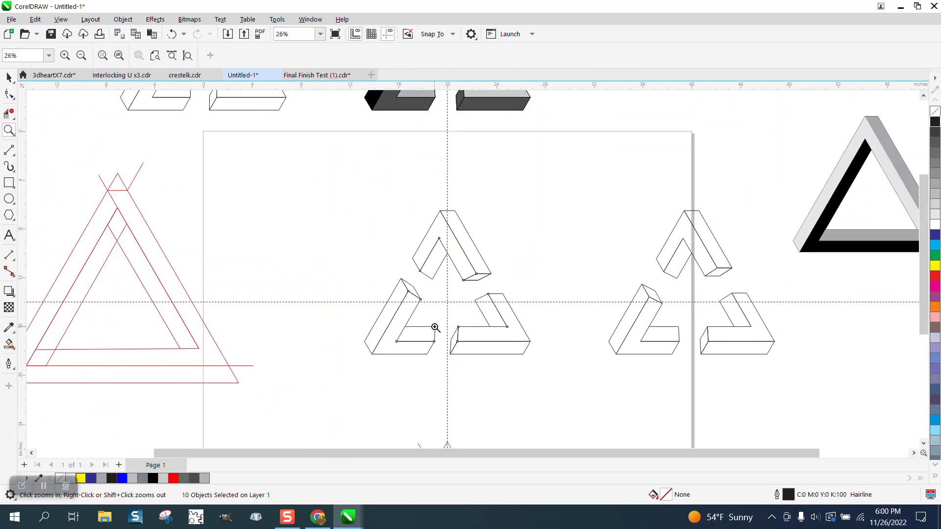
pyautogui.scroll(-1, 439, 325)
pyautogui.scroll(-1, 441, 184)
pyautogui.moveTo(411, 118); pyautogui.dragTo(502, 195)
pyautogui.scroll(-2, 430, 184)
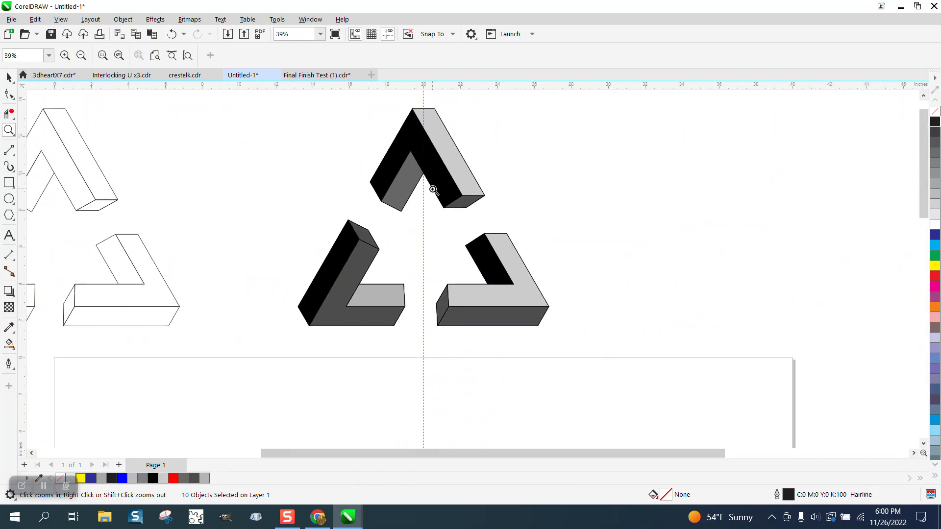
pyautogui.scroll(-4, 433, 190)
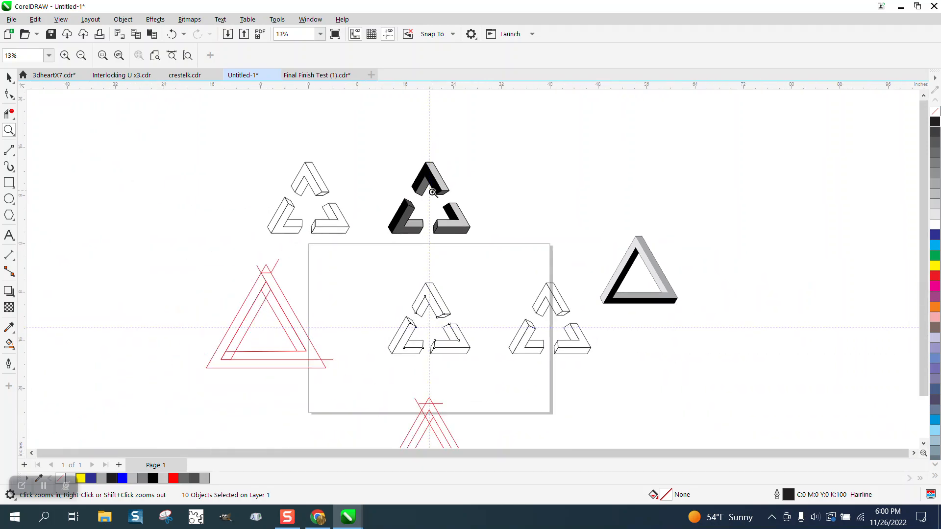
pyautogui.moveTo(381, 269); pyautogui.dragTo(524, 366)
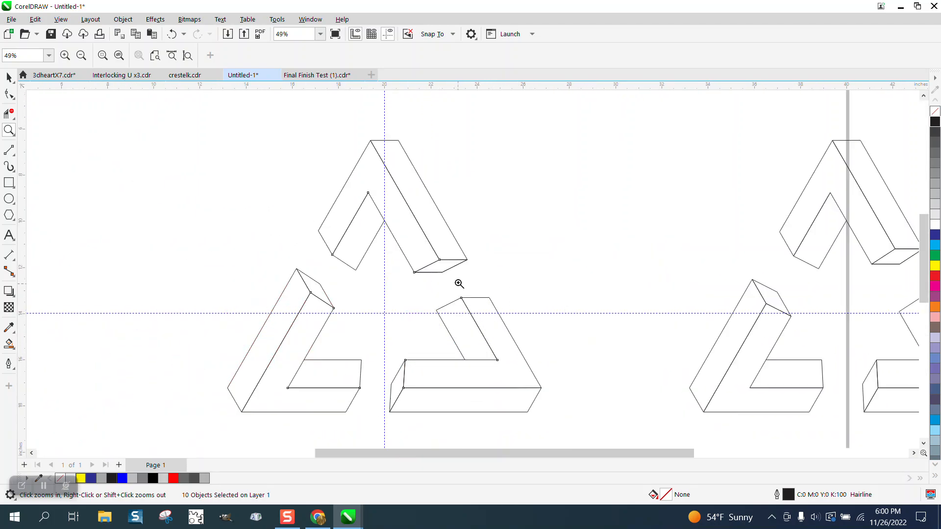
pyautogui.scroll(-3, 438, 289)
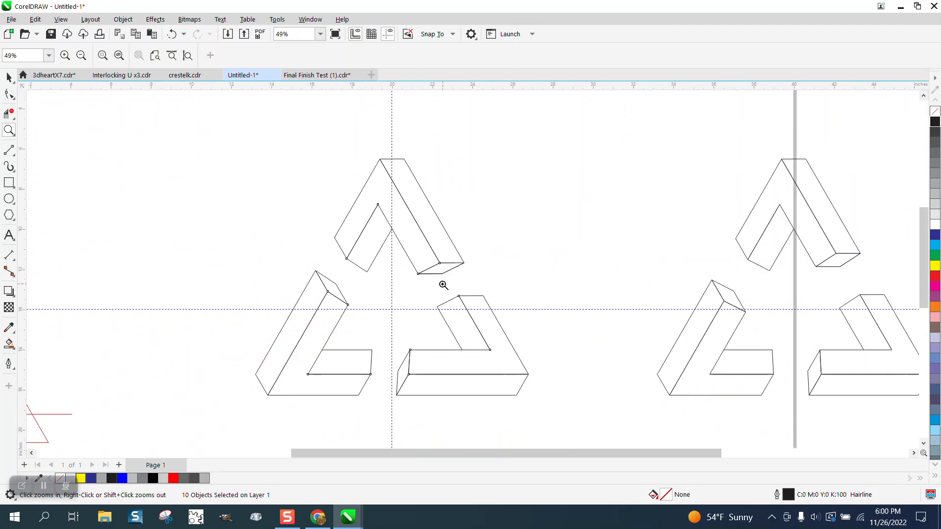
pyautogui.moveTo(296, 235); pyautogui.dragTo(485, 348)
pyautogui.scroll(-5, 429, 215)
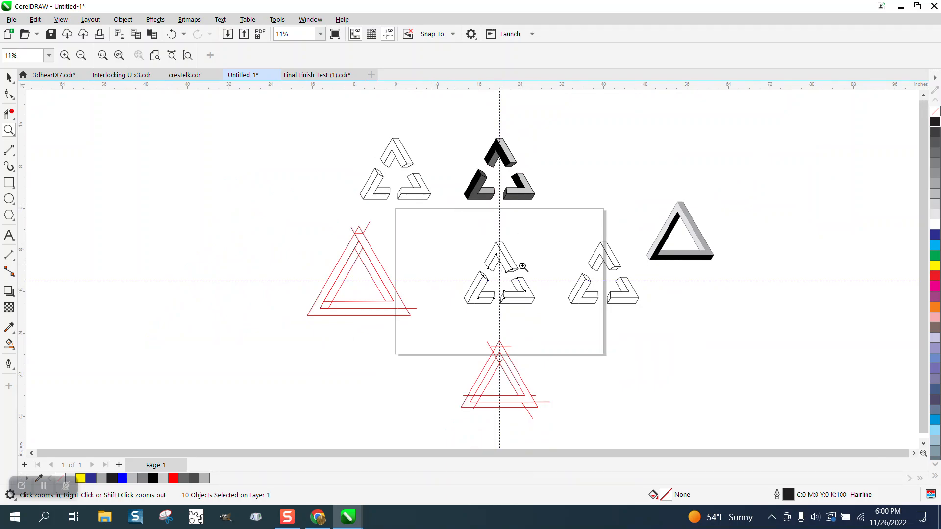
pyautogui.scroll(5, 554, 320)
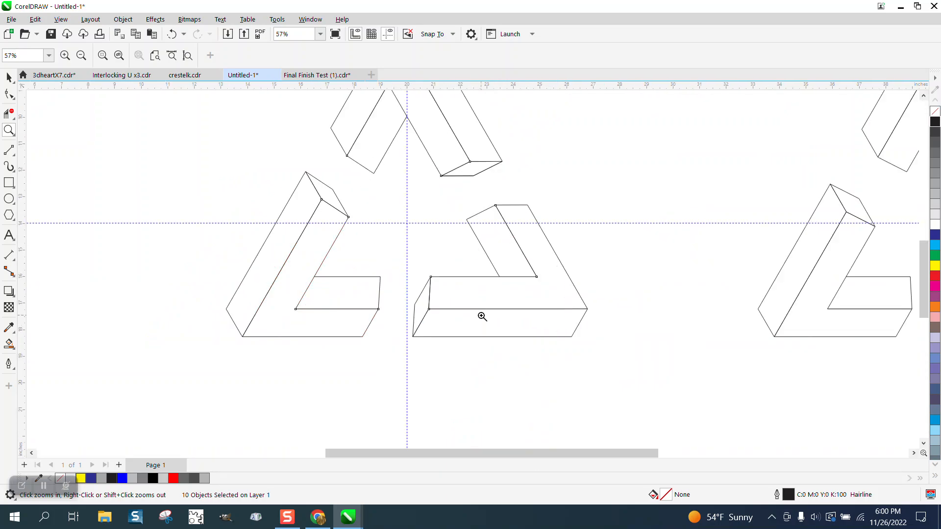
pyautogui.scroll(-1, 481, 317)
pyautogui.scroll(-1, 443, 256)
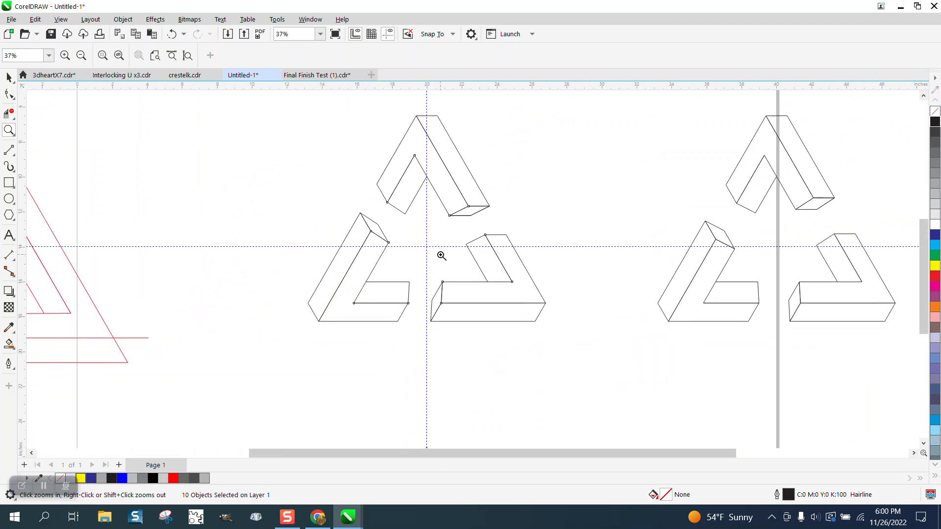